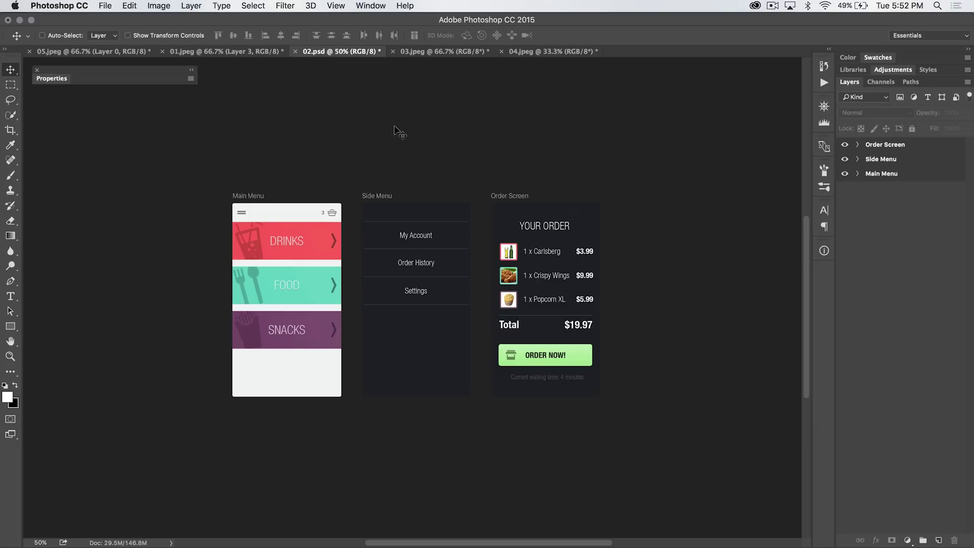
# - Switch from the Move tool to the Artboard Tool in the toolbar flyout
pyautogui.rightClick(12, 70)
pyautogui.click(38, 79)
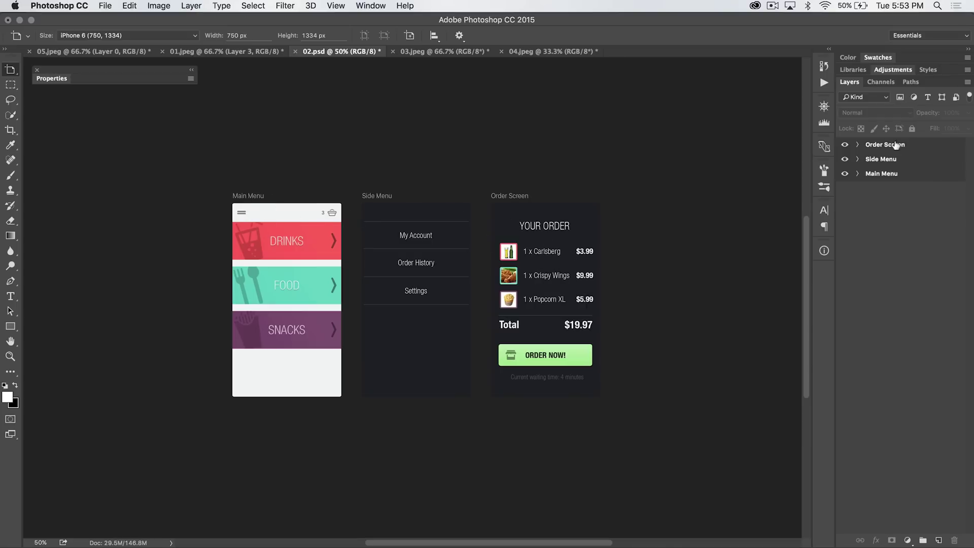
pyautogui.click(857, 173)
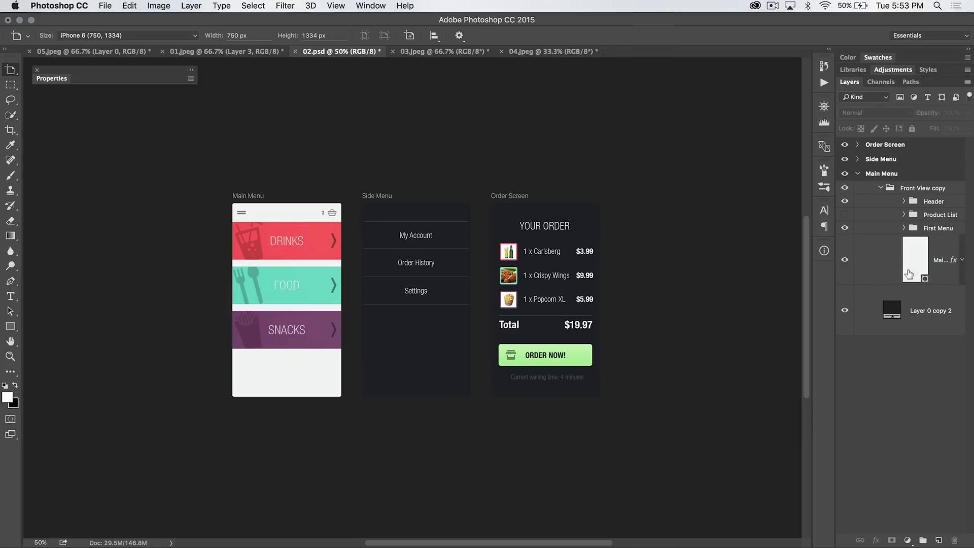
pyautogui.click(857, 173)
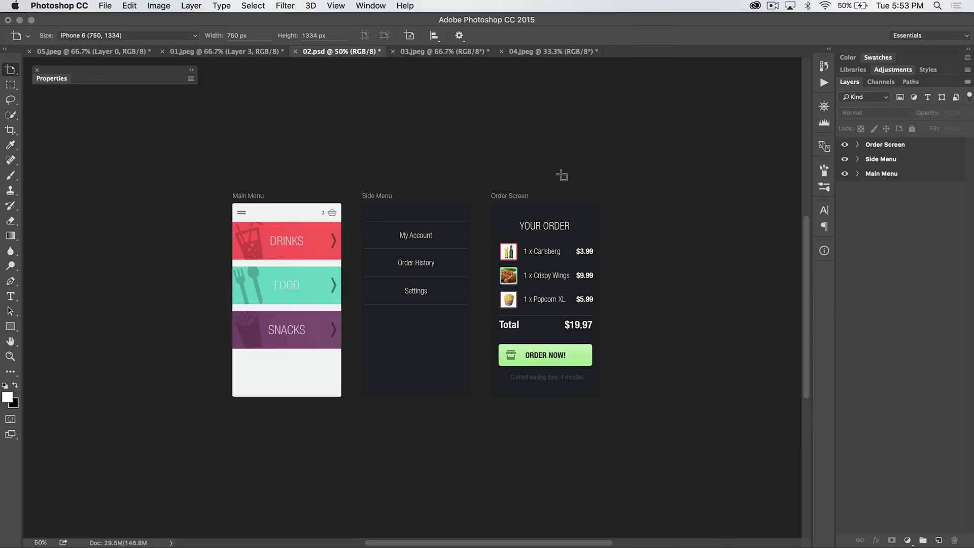
# - Draw a new Artboard 1 right of Order Screen and align it with the row
pyautogui.moveTo(634, 140); pyautogui.dragTo(747, 258)
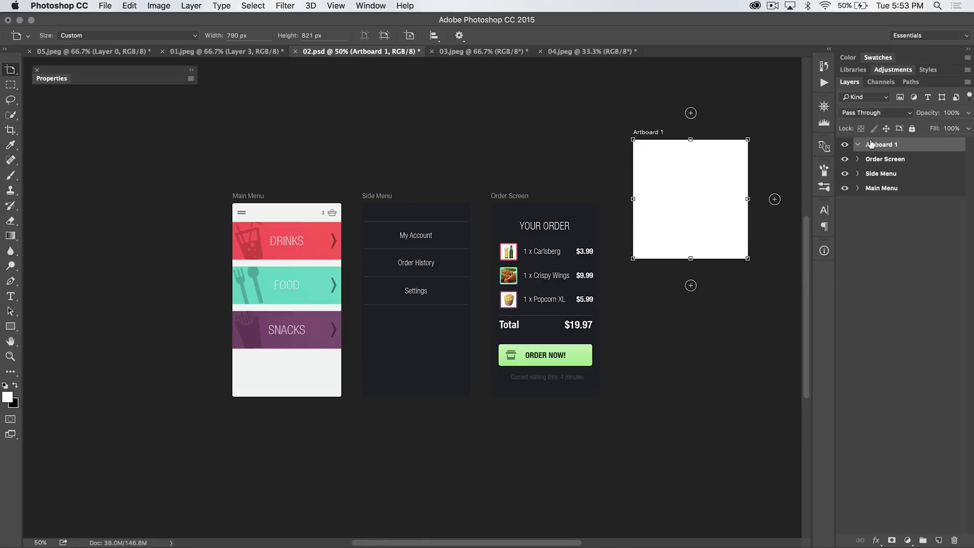
pyautogui.press('v')
pyautogui.moveTo(691, 196); pyautogui.dragTo(687, 230)
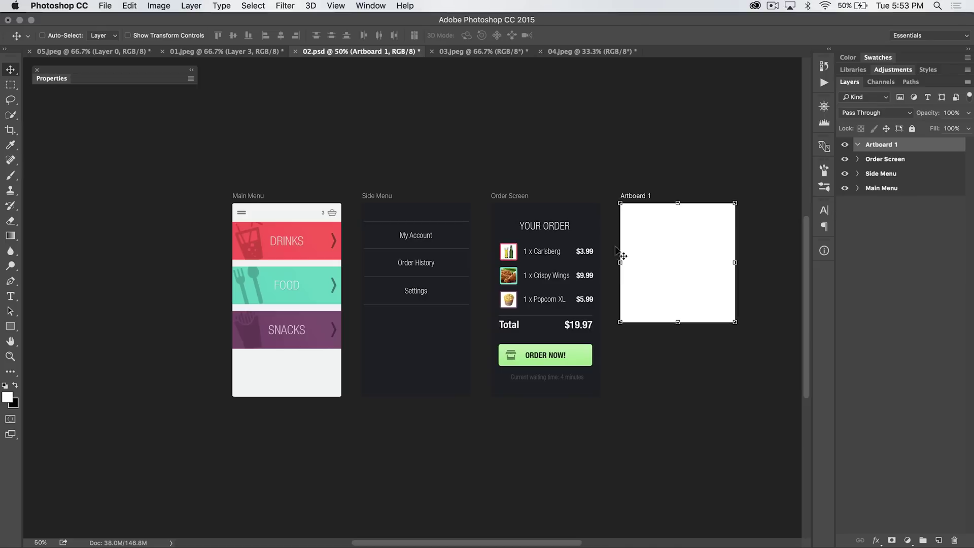
pyautogui.hscroll(5, 597, 253)
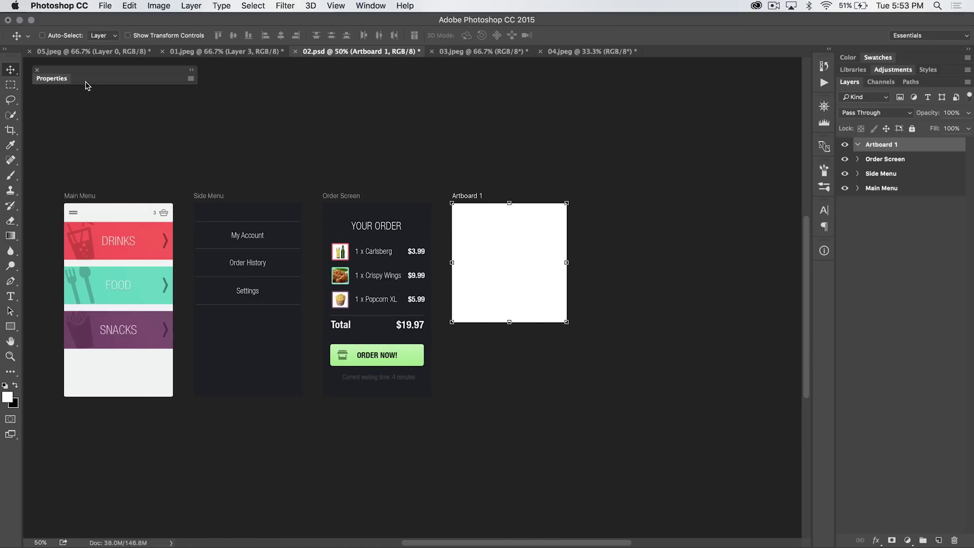
# - Set Artboard 1 to the iPhone 6 preset, 750 × 1334 px, in Properties
pyautogui.click(64, 80)
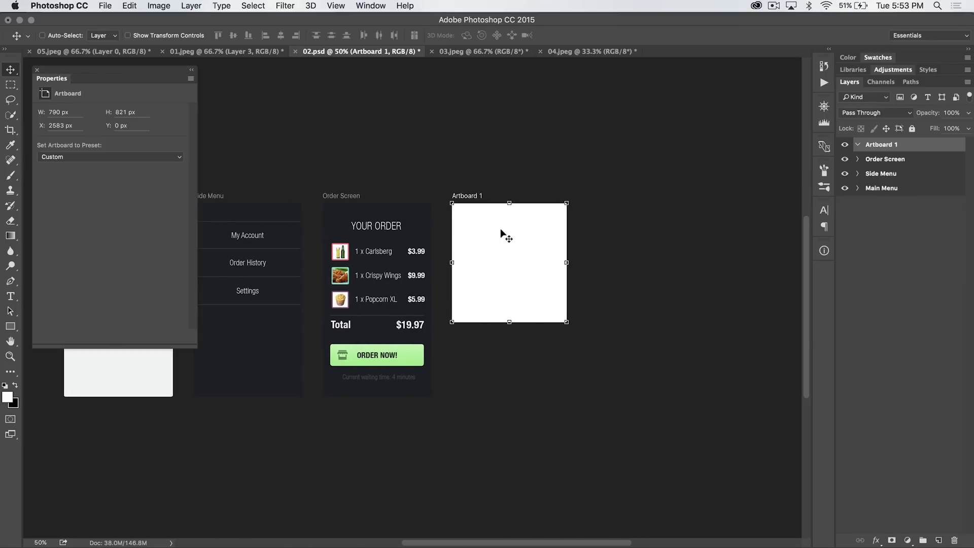
pyautogui.click(141, 157)
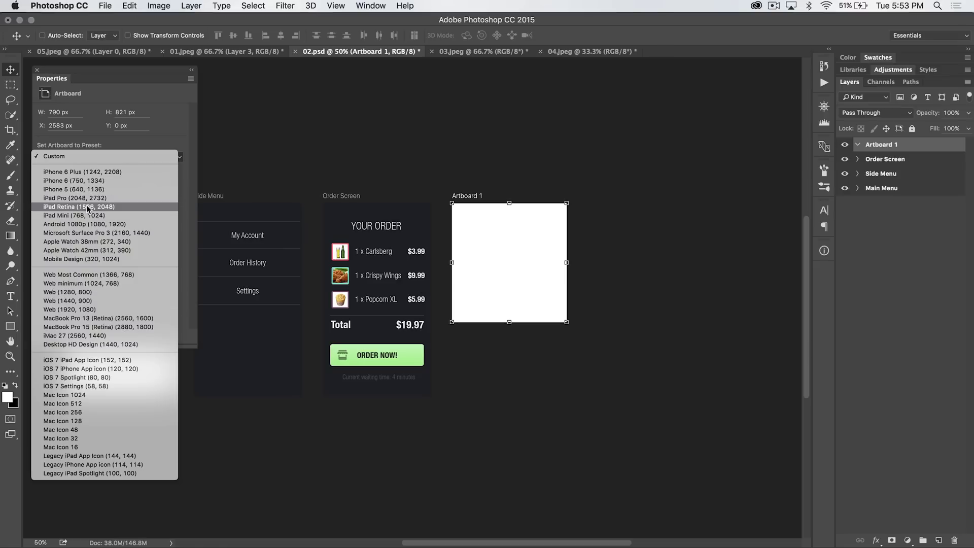
pyautogui.click(81, 179)
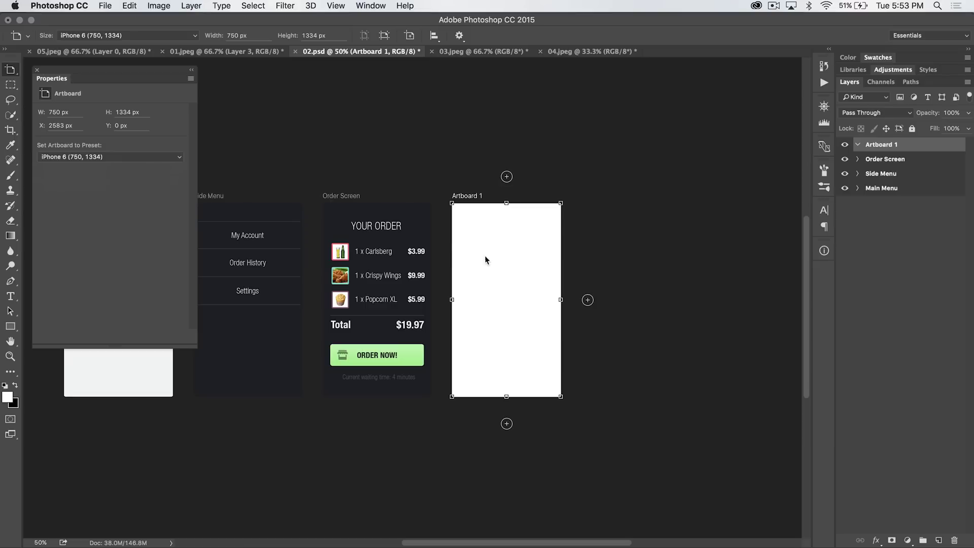
pyautogui.hscroll(-2, 338, 296)
pyautogui.hscroll(-10, 338, 297)
pyautogui.hscroll(8, 656, 290)
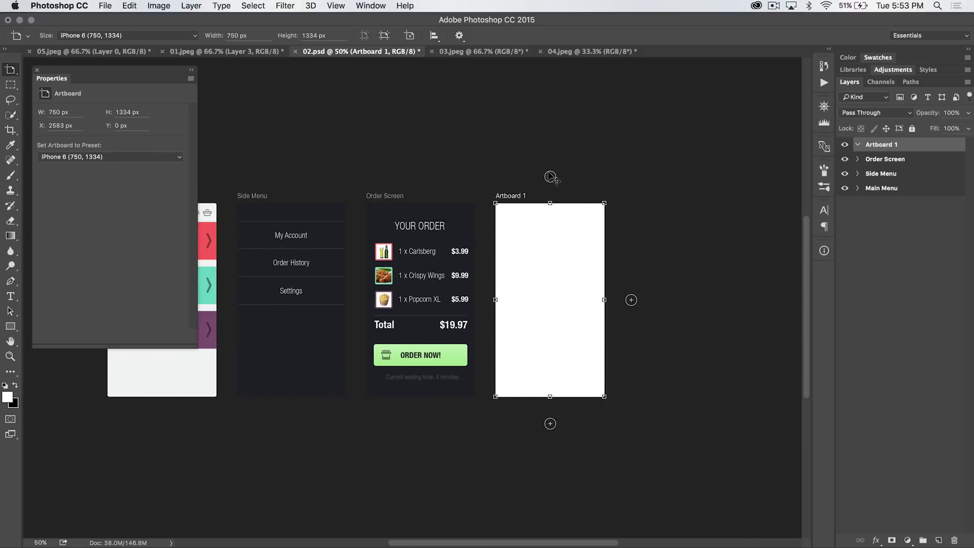
# - Add Artboard 2 below Artboard 1, then undo it
pyautogui.click(550, 423)
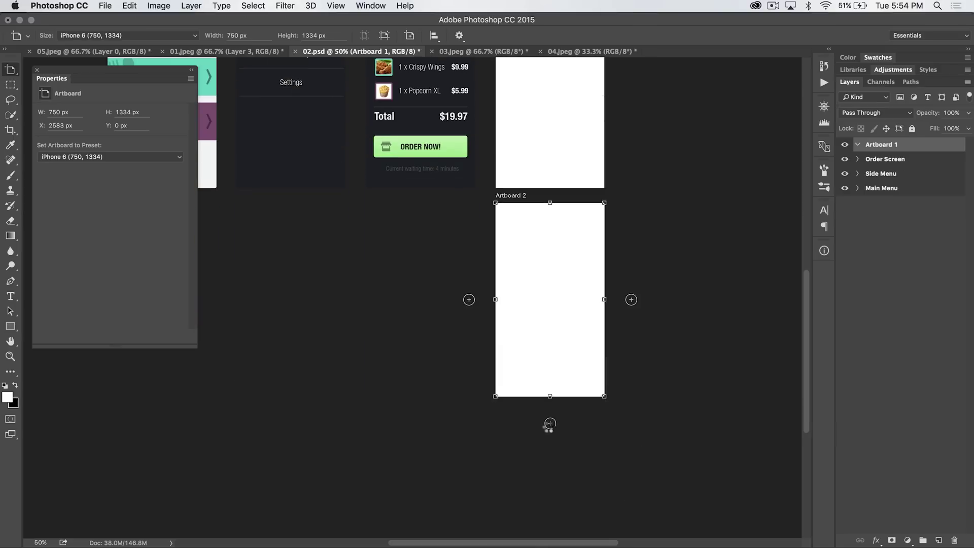
pyautogui.scroll(5, 543, 233)
pyautogui.hotkey('ctrl', 'z')
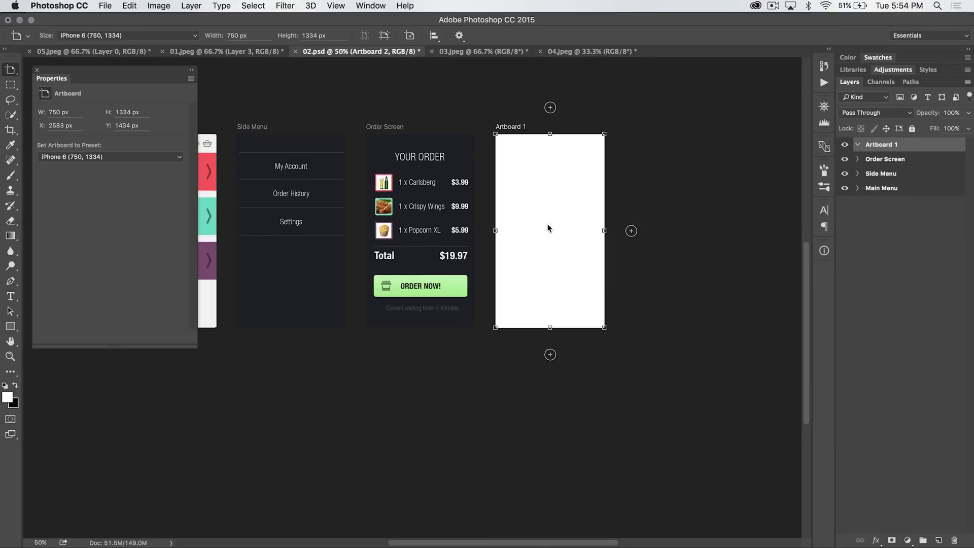
pyautogui.scroll(3, 547, 228)
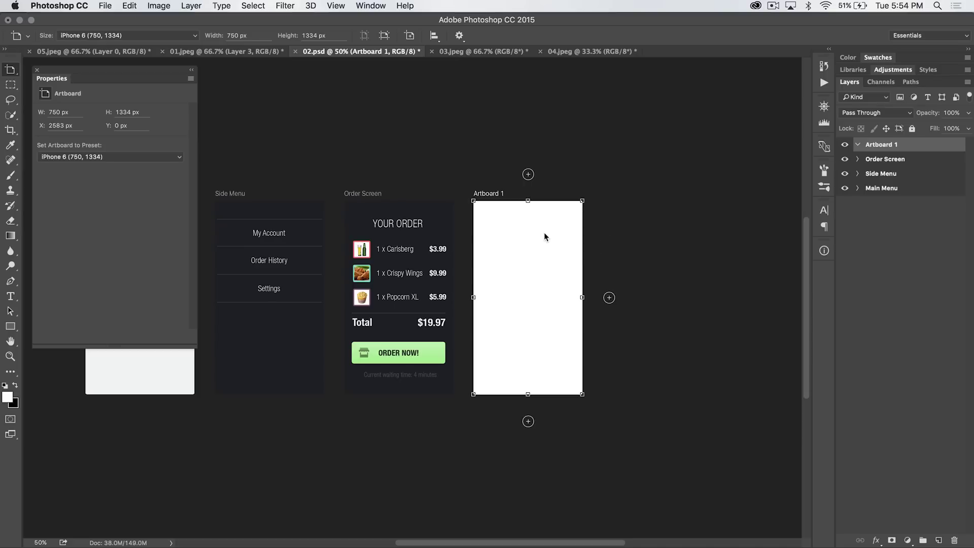
# - Delete Artboard 1 using the Move tool
pyautogui.press('v')
pyautogui.press('Delete')
pyautogui.press('v')
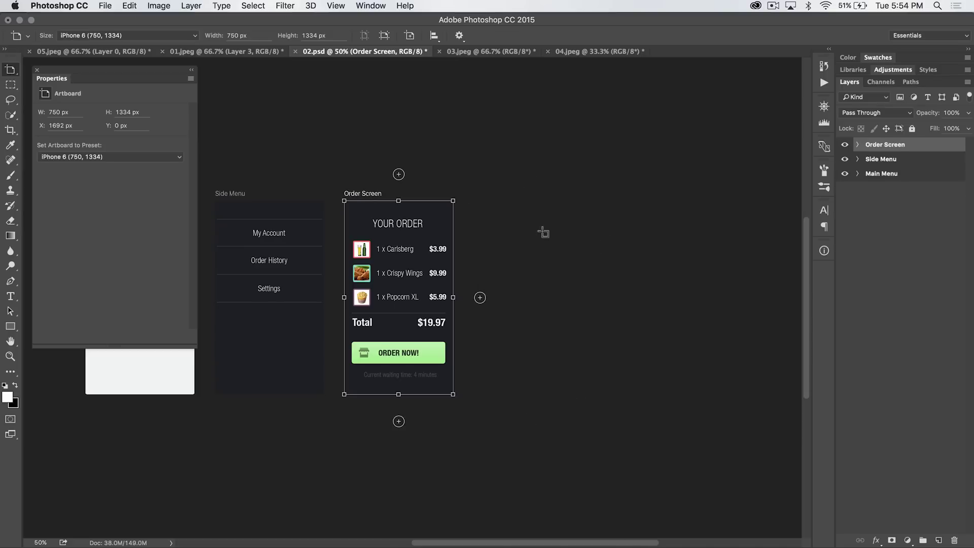
pyautogui.hscroll(-2, 525, 250)
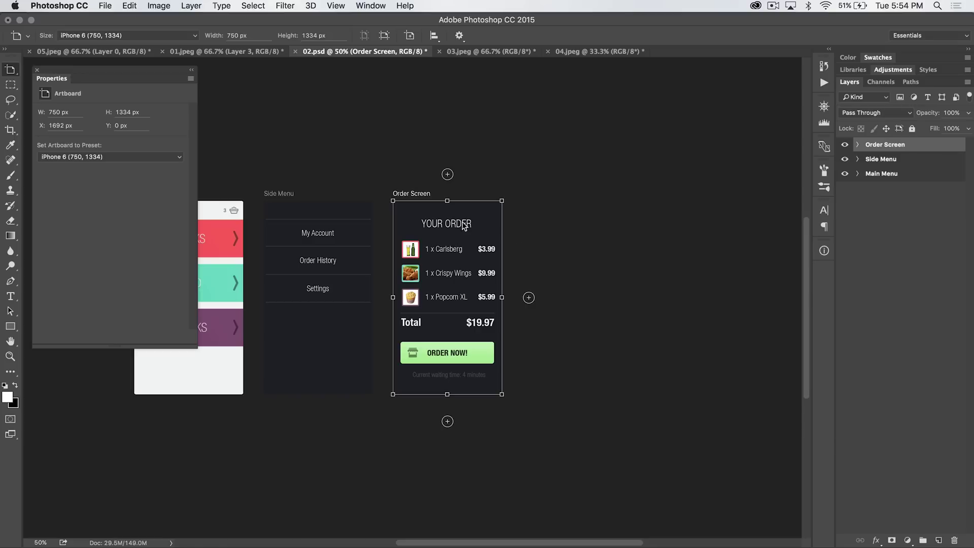
pyautogui.click(10, 69)
pyautogui.click(56, 81)
pyautogui.moveTo(452, 218); pyautogui.dragTo(581, 220)
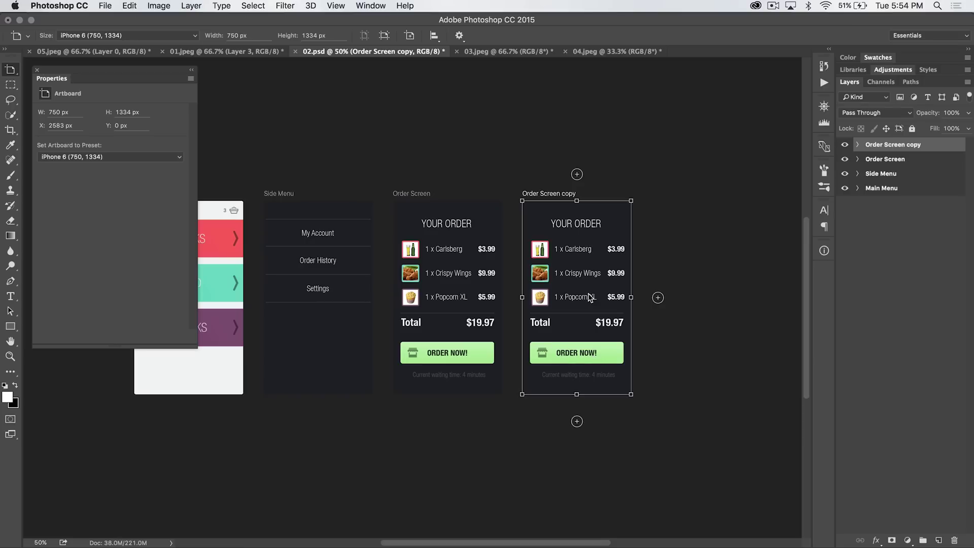
pyautogui.press('Delete')
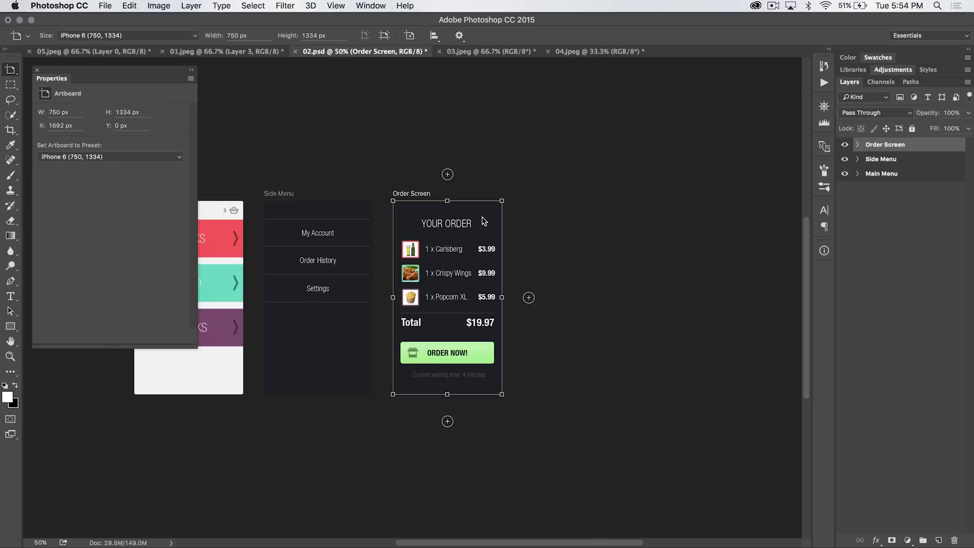
# - Duplicate Order Screen, try landscape orientation, then delete the Order Screen copy
pyautogui.moveTo(470, 219); pyautogui.dragTo(629, 217)
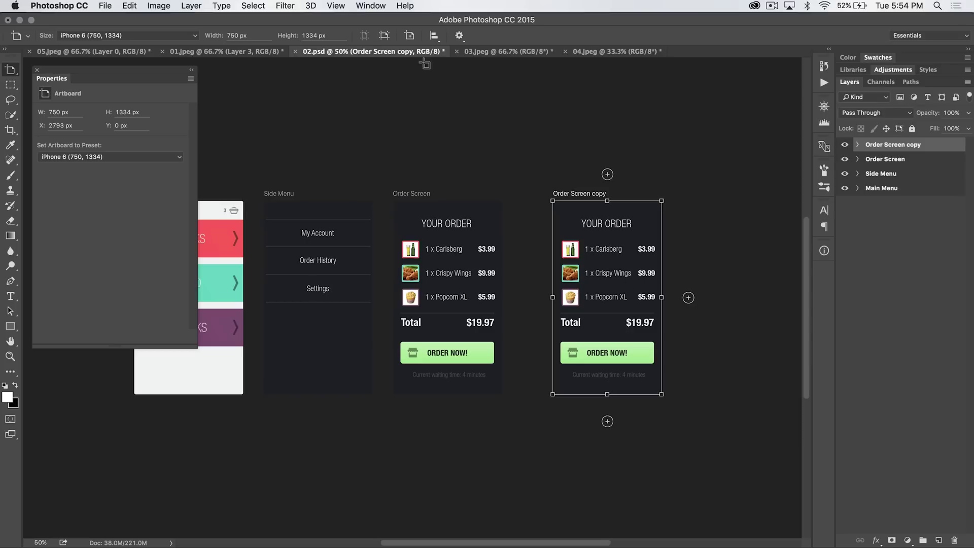
pyautogui.click(385, 36)
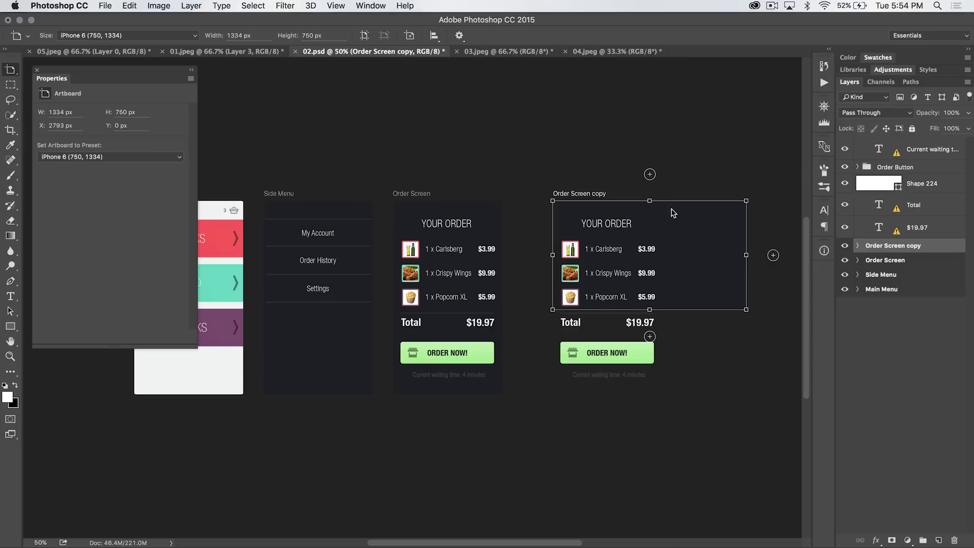
pyautogui.press('super+c')
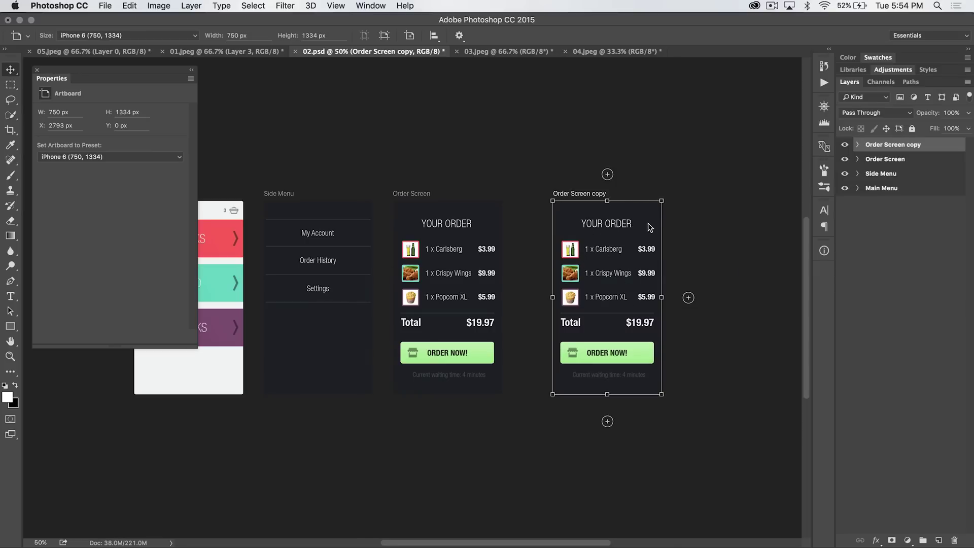
pyautogui.press('Delete')
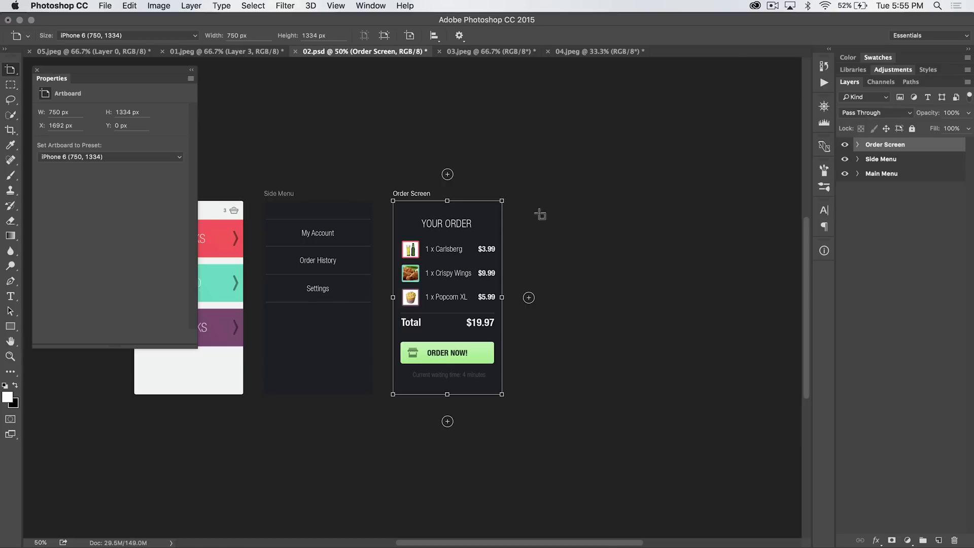
# - Try enlarging Order Screen beyond phone size, undo it, and collapse Properties
pyautogui.moveTo(511, 395); pyautogui.dragTo(594, 454)
pyautogui.press('super+z')
pyautogui.doubleClick(49, 77)
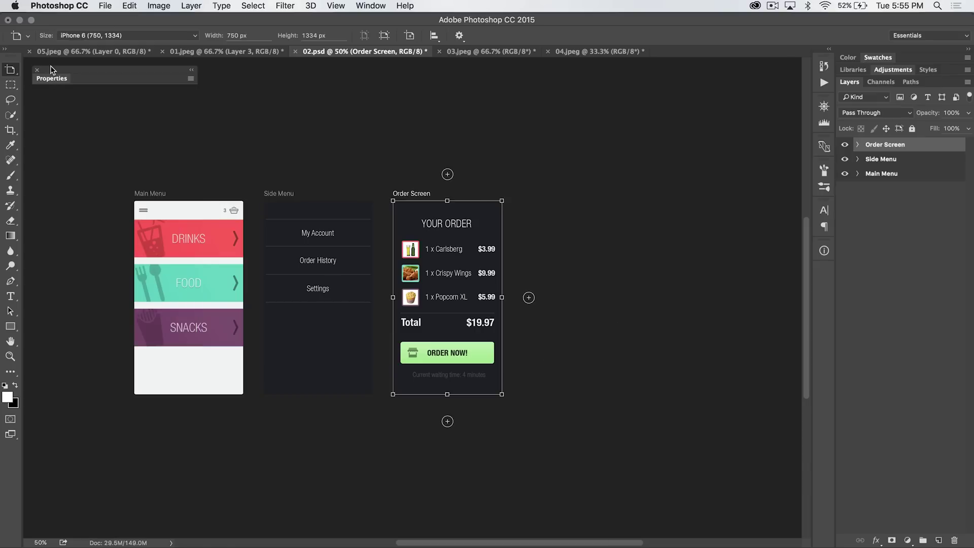
# - Switch back to the Move Tool, deselect Order Screen, and open the File menu
pyautogui.click(10, 71)
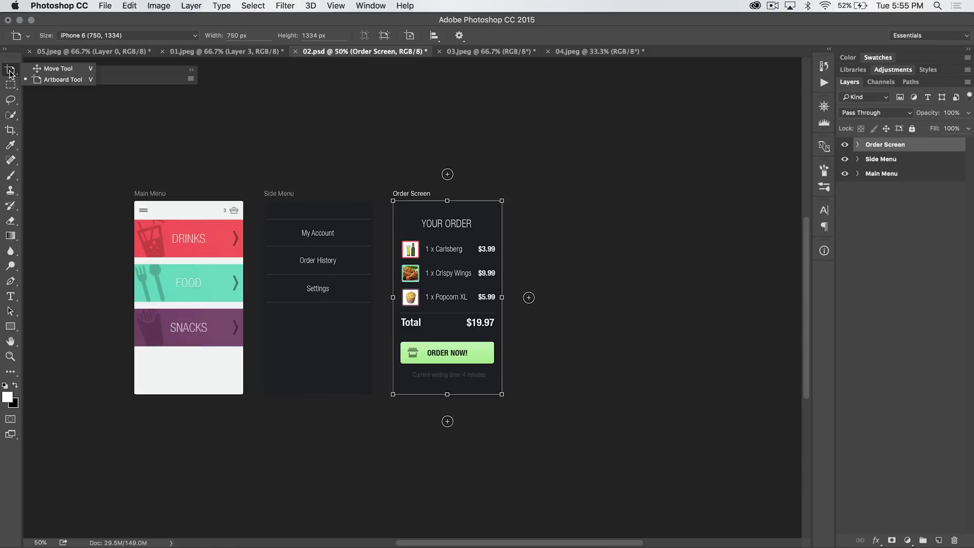
pyautogui.click(37, 71)
pyautogui.click(889, 282)
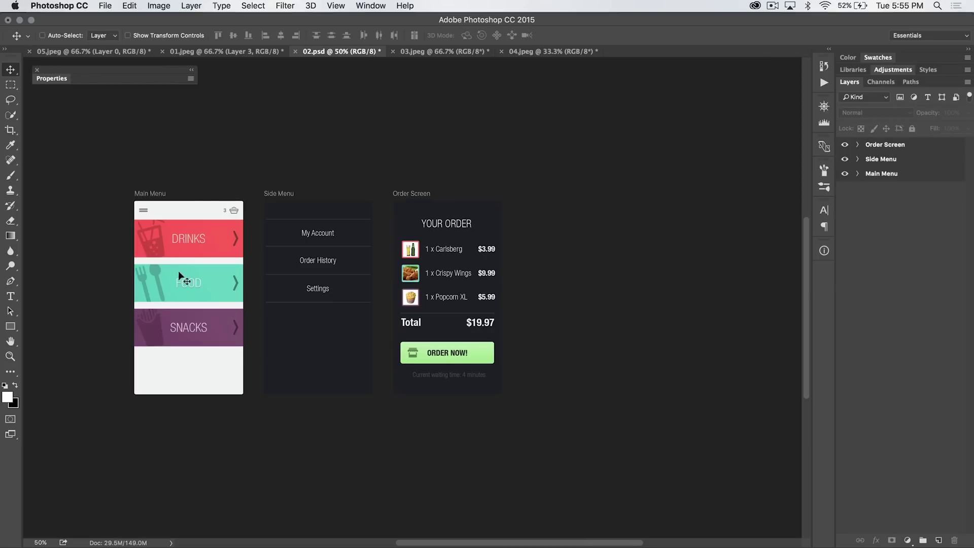
pyautogui.hscroll(-4, 299, 192)
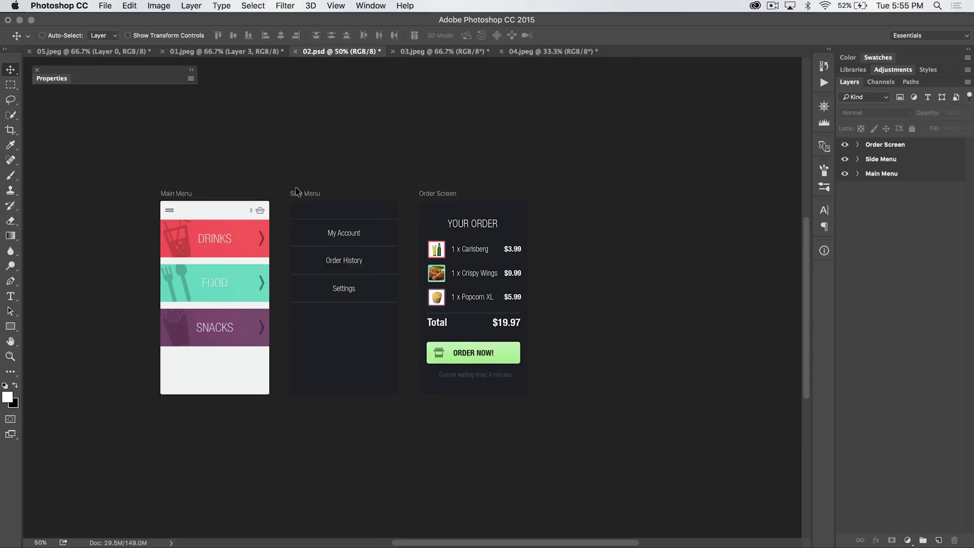
pyautogui.click(105, 6)
# - Open Export As, preview the Main Menu, Side Menu and Order Screen JPGs, then cancel
pyautogui.moveTo(146, 169)
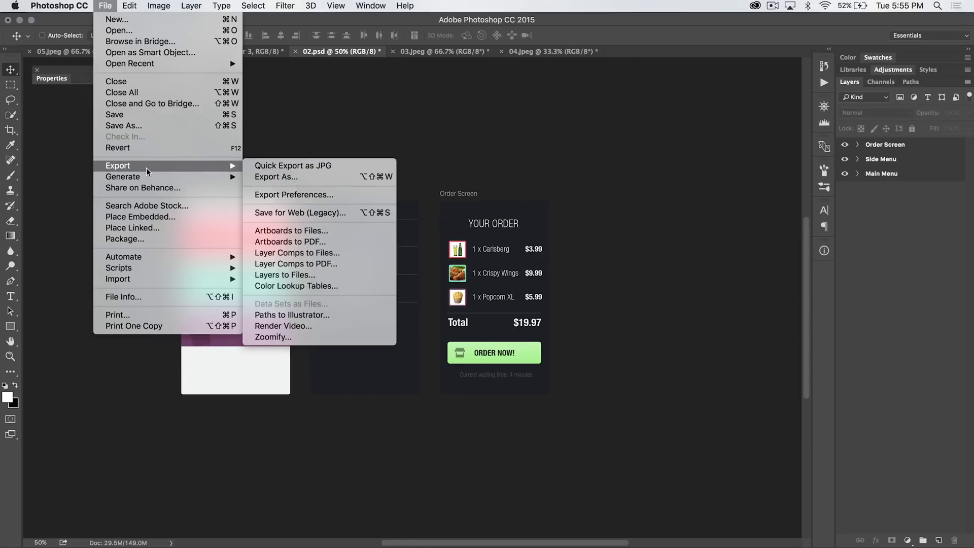
pyautogui.click(258, 177)
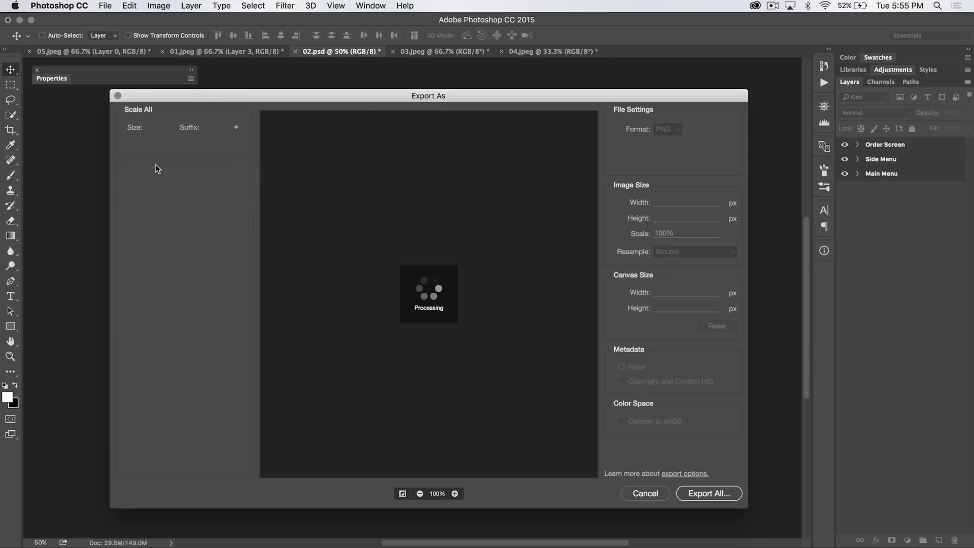
pyautogui.click(166, 236)
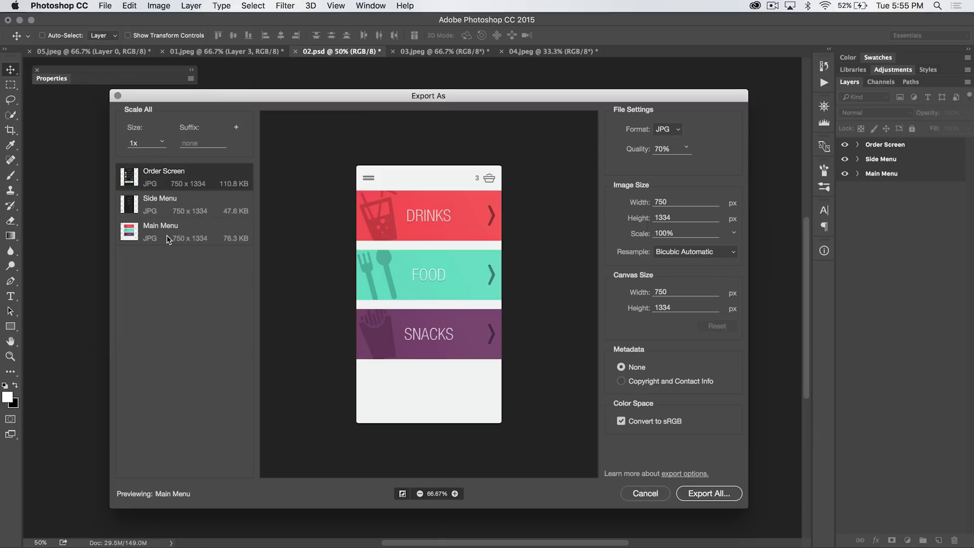
pyautogui.click(170, 208)
pyautogui.click(186, 179)
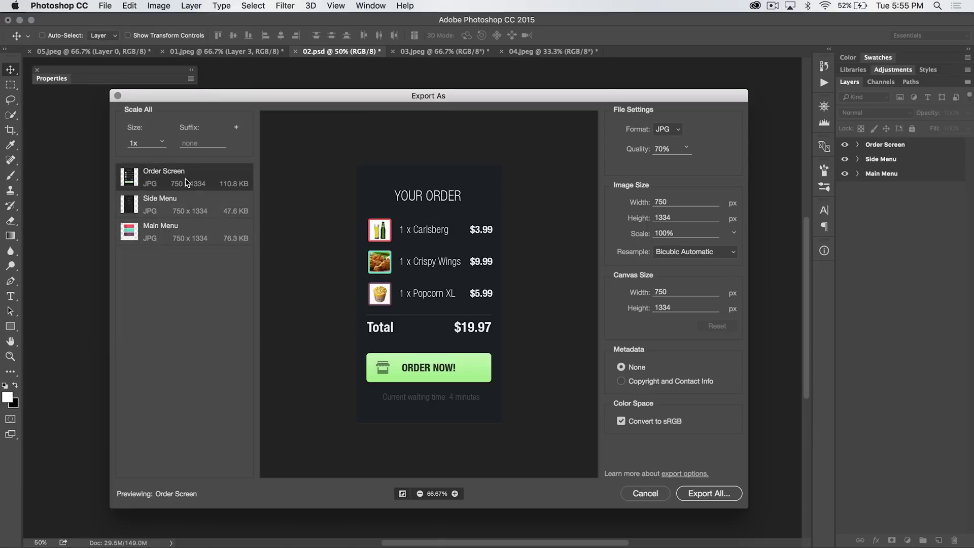
pyautogui.click(184, 204)
pyautogui.click(181, 234)
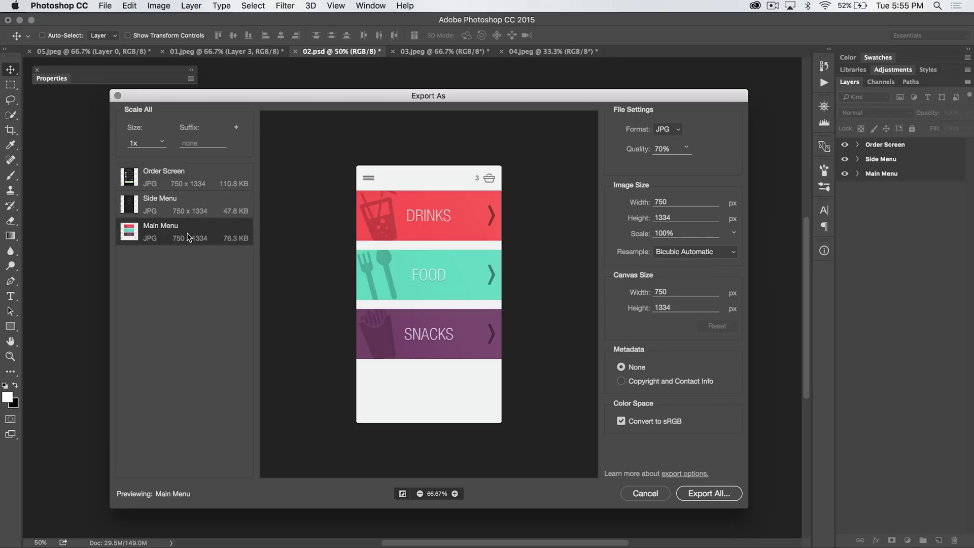
pyautogui.click(188, 185)
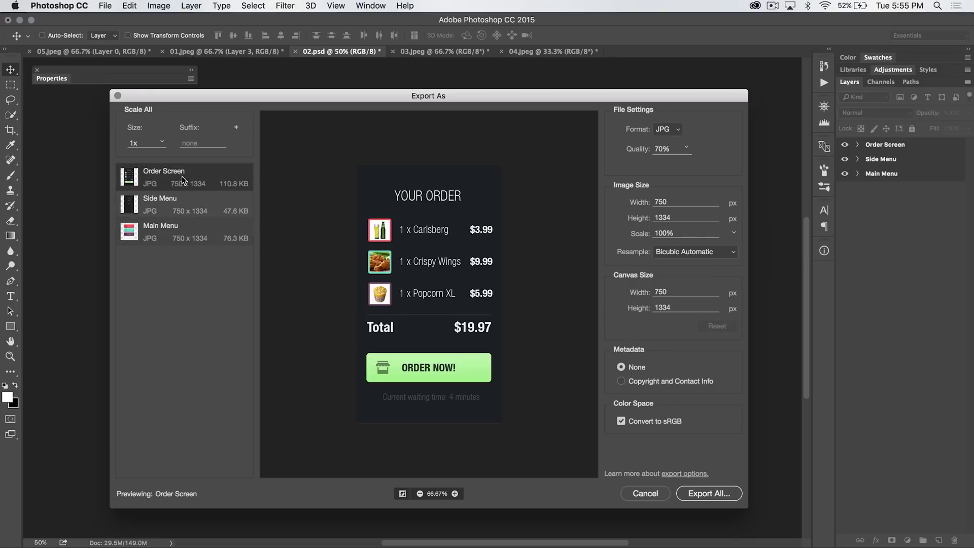
pyautogui.click(185, 200)
pyautogui.click(186, 229)
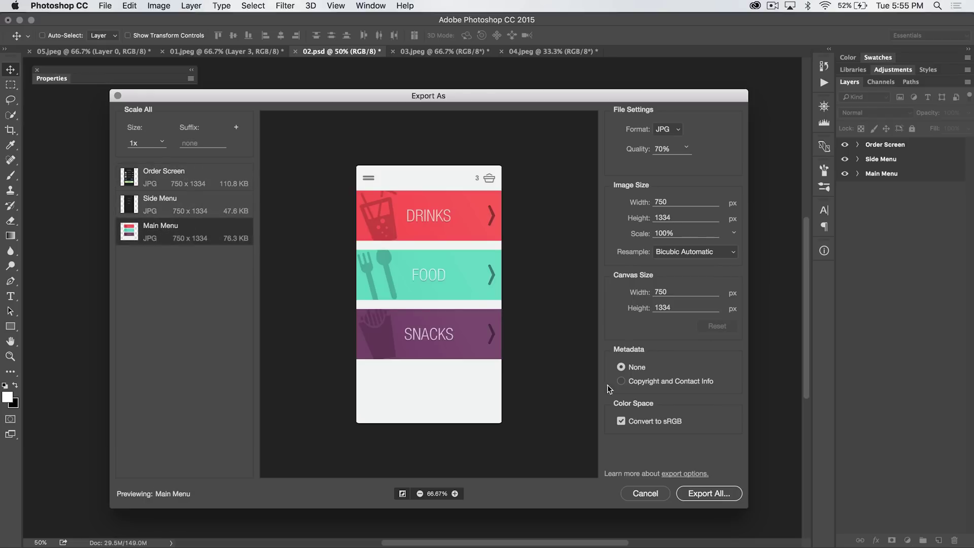
pyautogui.click(648, 498)
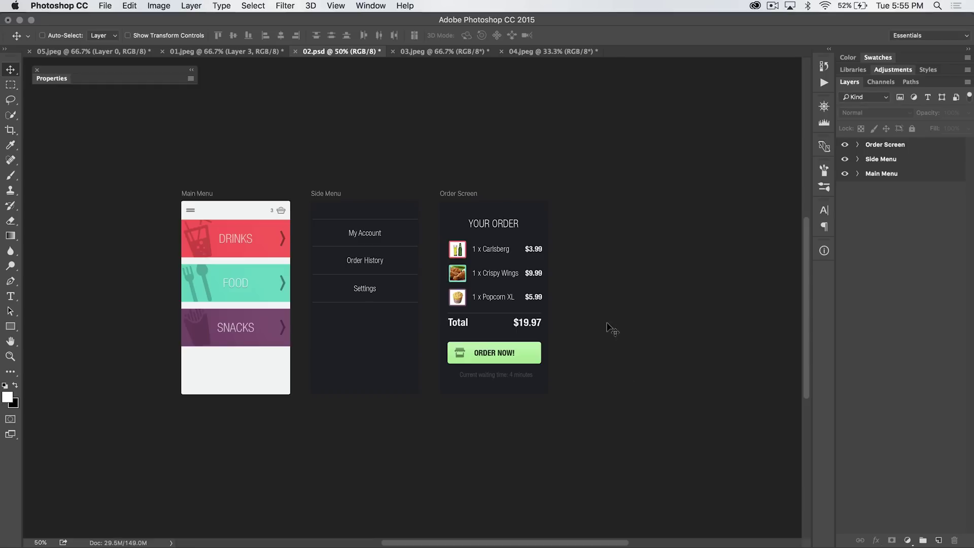
# - Close the Export As window without exporting and dismiss the move tool alert
pyautogui.click(613, 330)
pyautogui.press('Return')
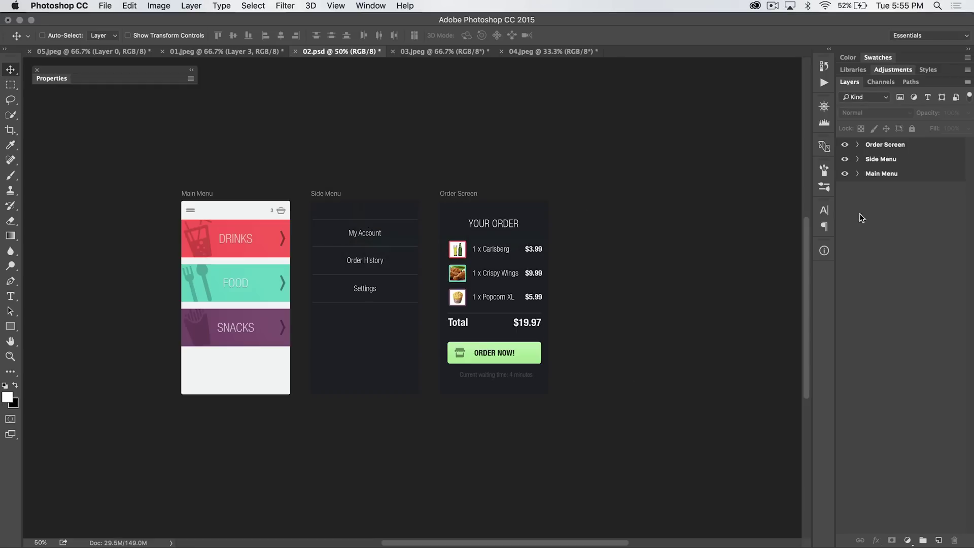